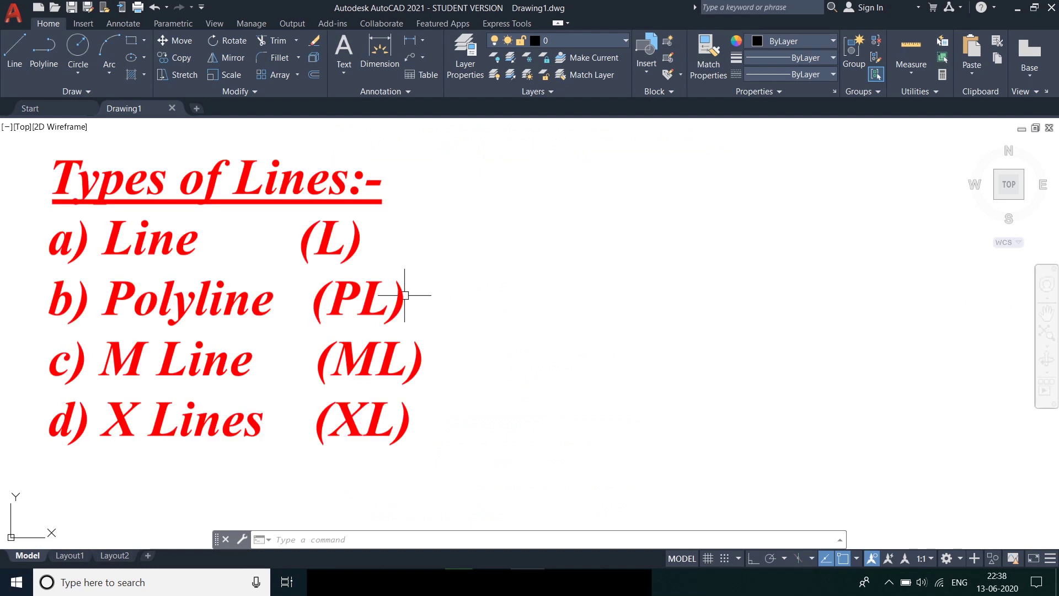
Type 'lin' at the command line to list the LINE command suggestions
{"action": "type", "text": "l"}
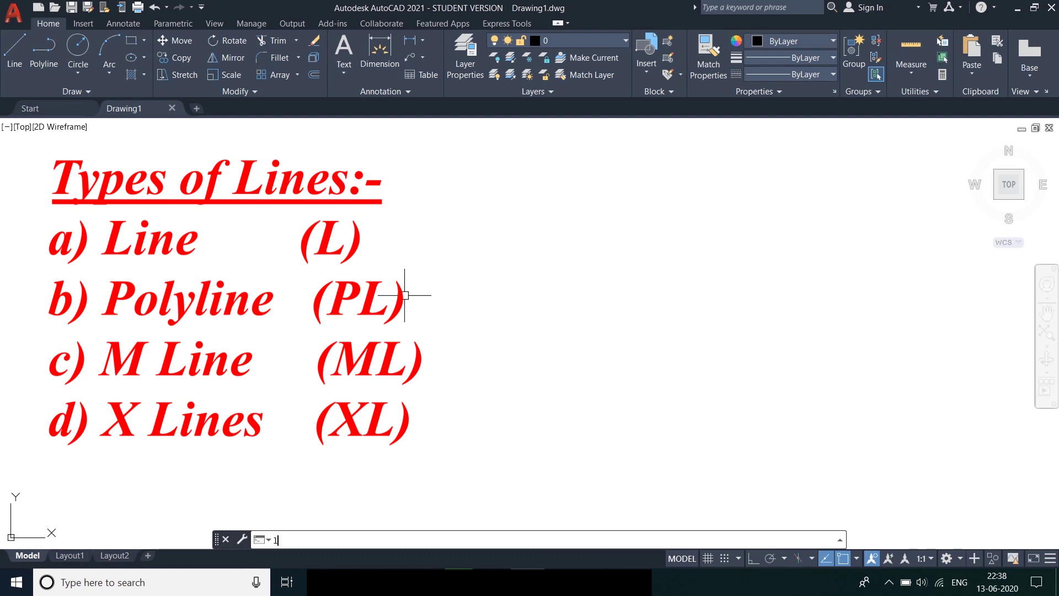
{"action": "type", "text": "in"}
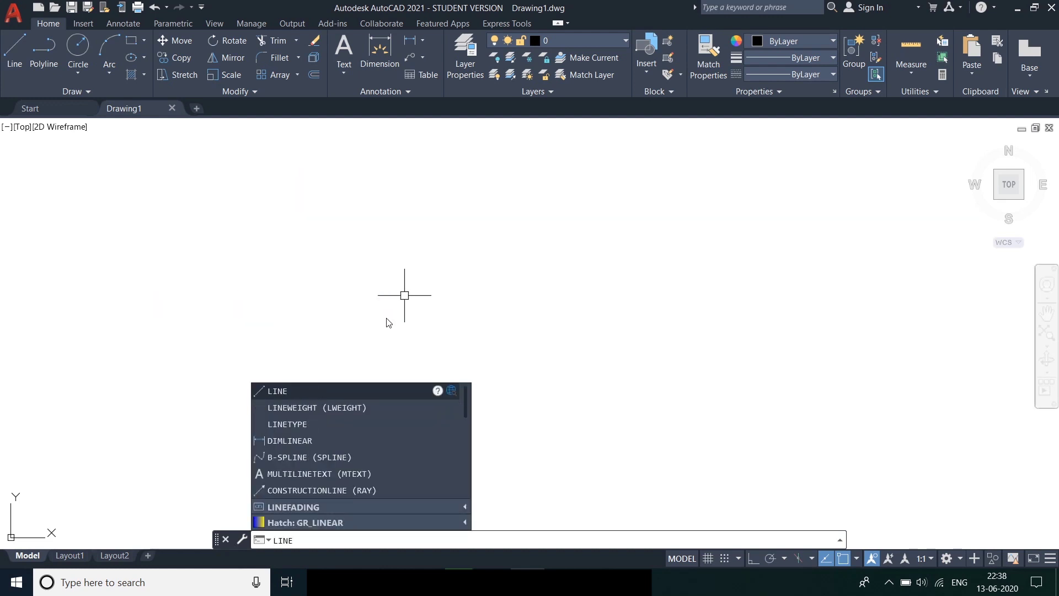
Clear the mistyped entry, start LINE, and place the outline's start point and top peak
{"action": "key", "text": "Escape"}
{"action": "type", "text": "1"}
{"action": "key", "text": "BackSpace"}
{"action": "type", "text": "l"}
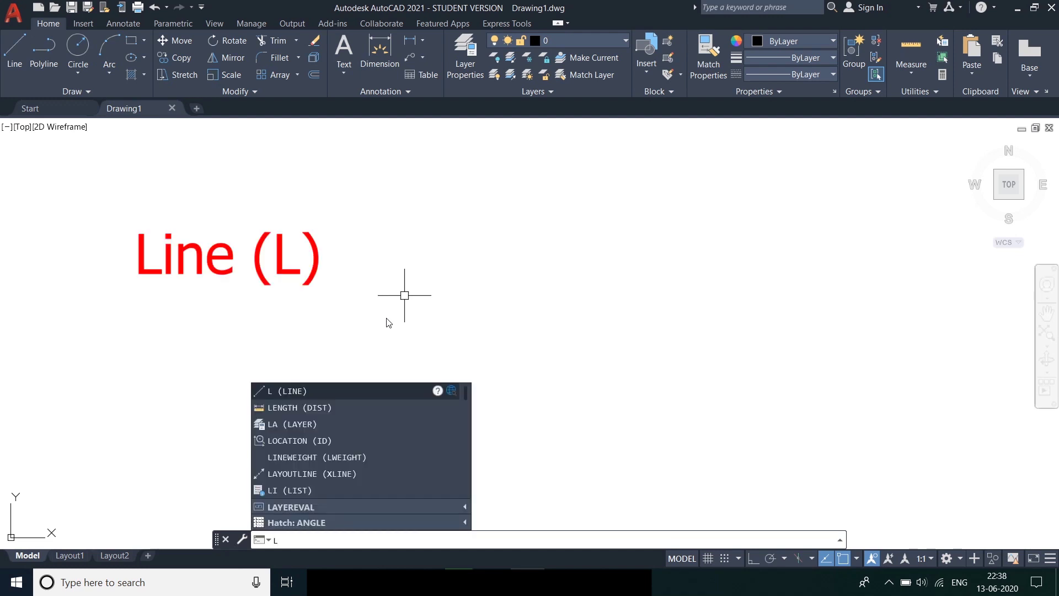
{"action": "key", "text": "Return"}
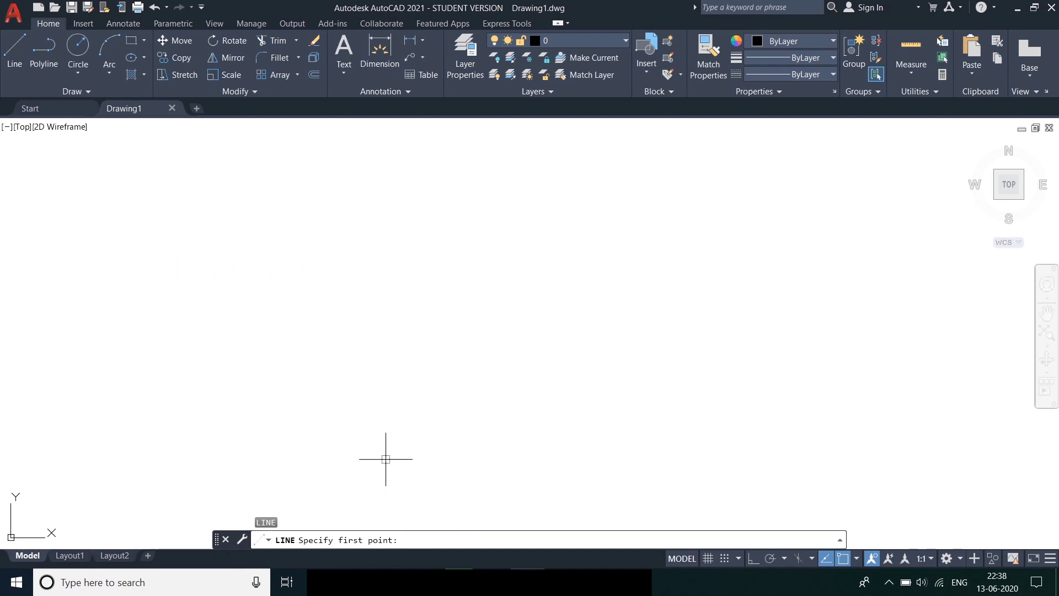
{"action": "left_click", "coordinate": [297, 341]}
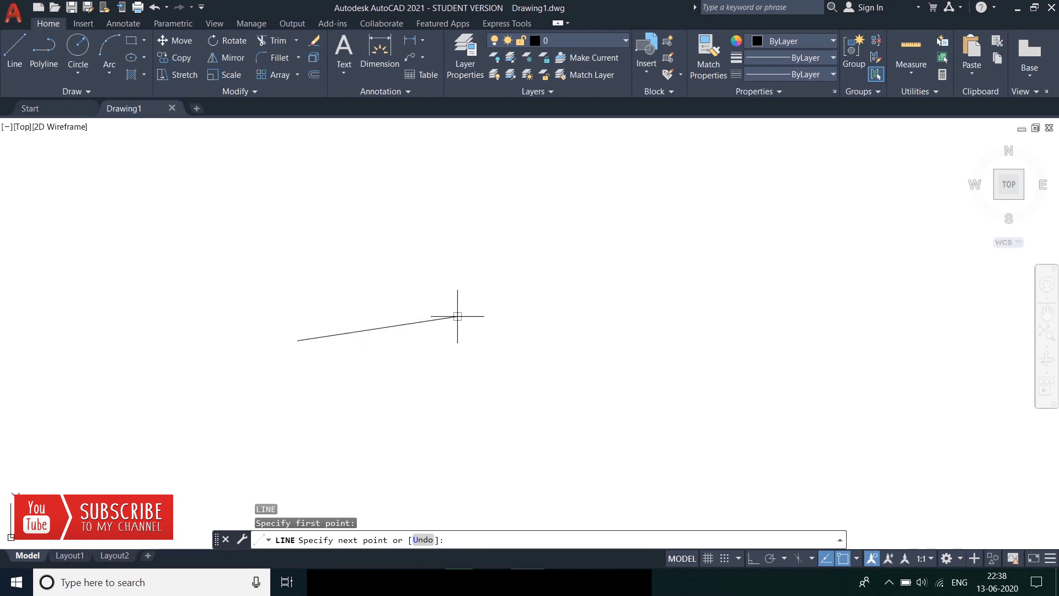
{"action": "left_click", "coordinate": [449, 205]}
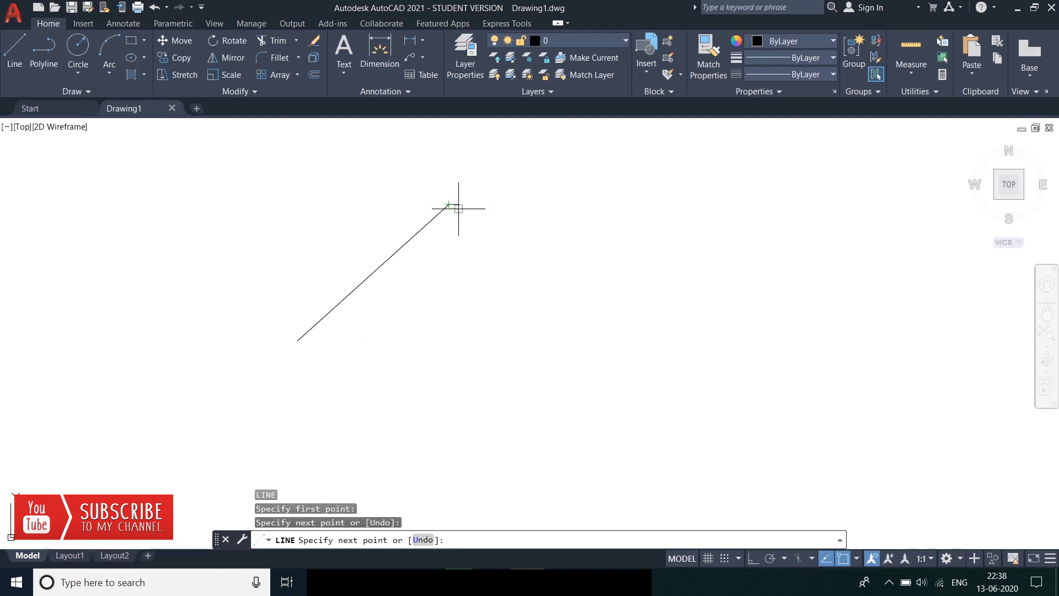
Continue the outline through the right side, along the bottom edge and into the interior notch
{"action": "left_click", "coordinate": [566, 245]}
{"action": "left_click", "coordinate": [616, 316]}
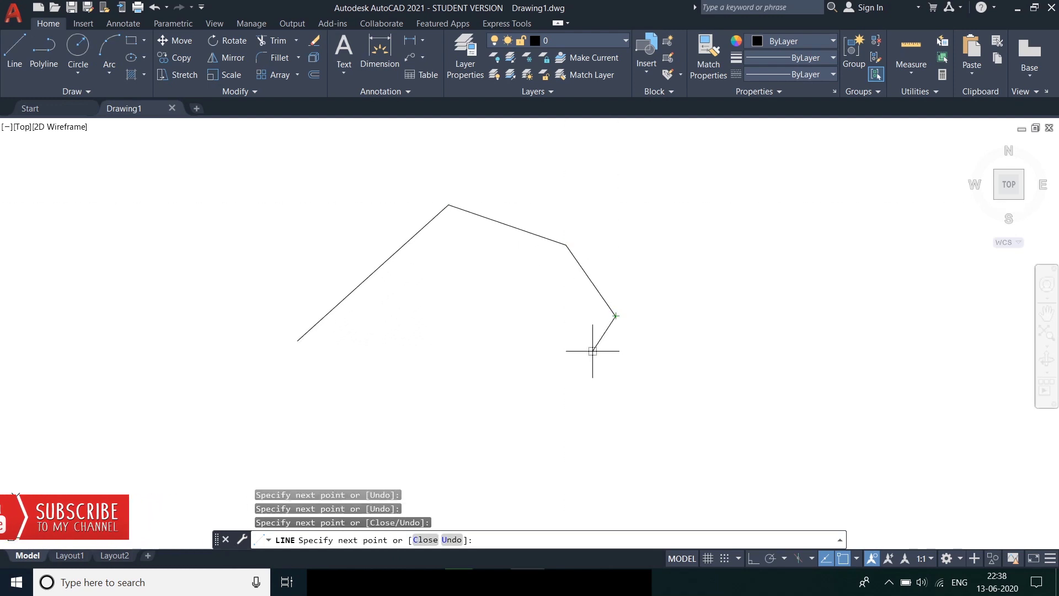
{"action": "left_click", "coordinate": [576, 362]}
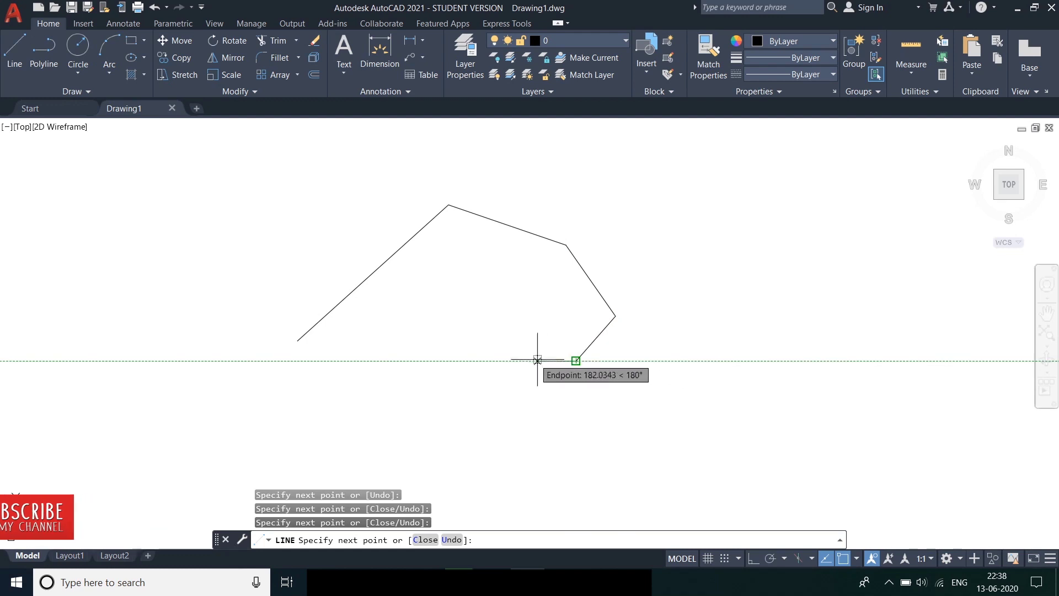
{"action": "left_click", "coordinate": [483, 362]}
{"action": "left_click", "coordinate": [477, 282]}
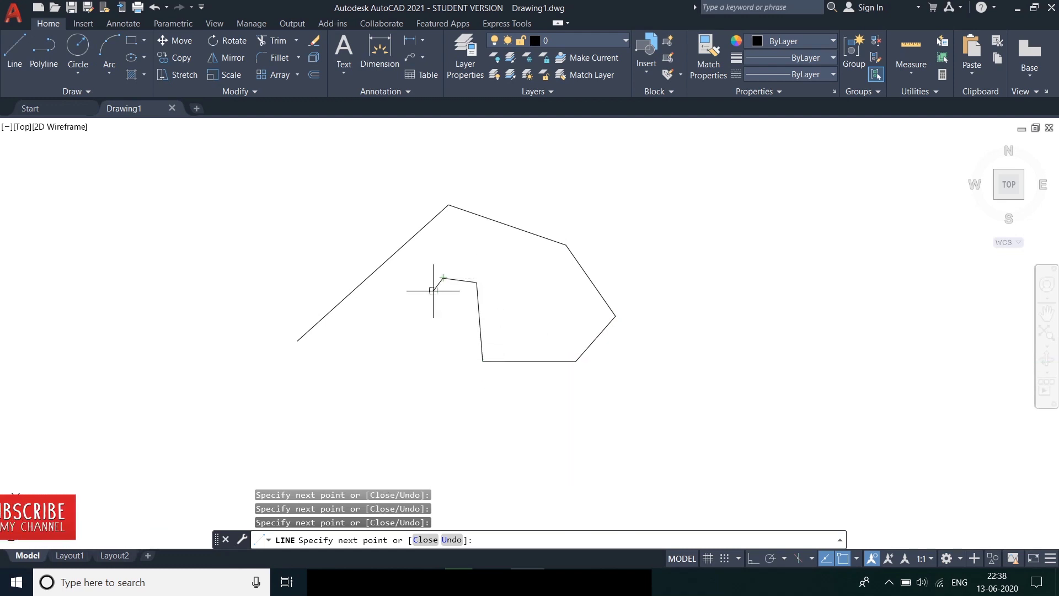
{"action": "left_click", "coordinate": [422, 336]}
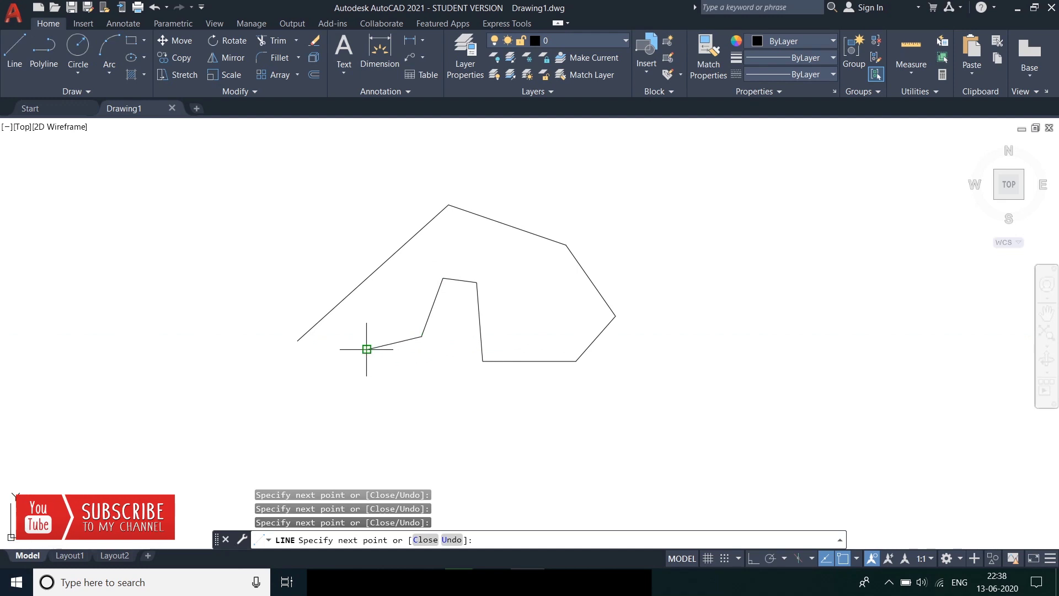
{"action": "left_click", "coordinate": [366, 348]}
Finish the outline through the starting point up to the top-left vertex, then exit LINE
{"action": "left_click", "coordinate": [292, 389]}
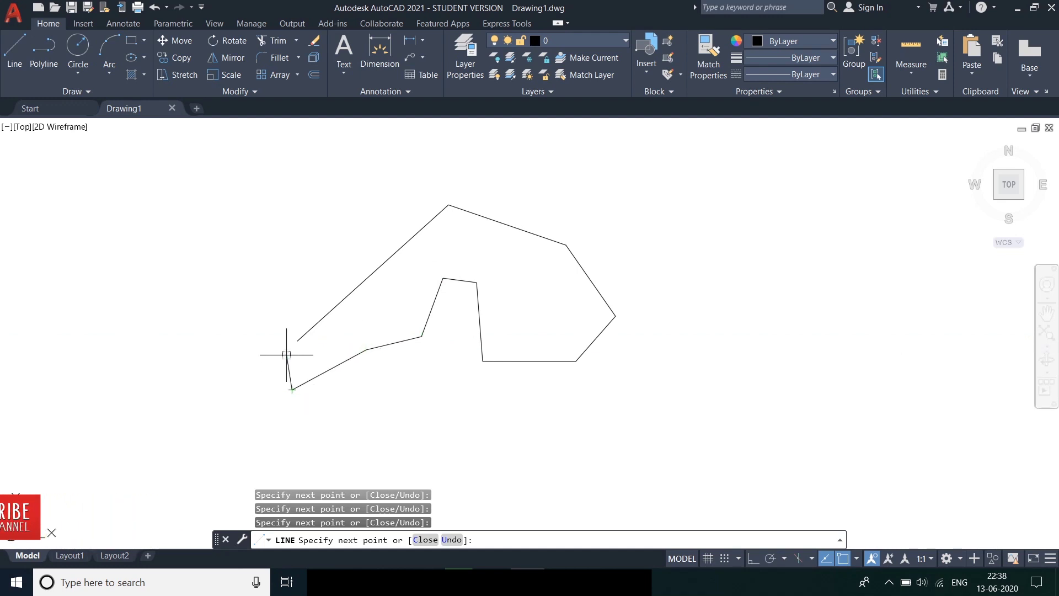
{"action": "left_click", "coordinate": [298, 340]}
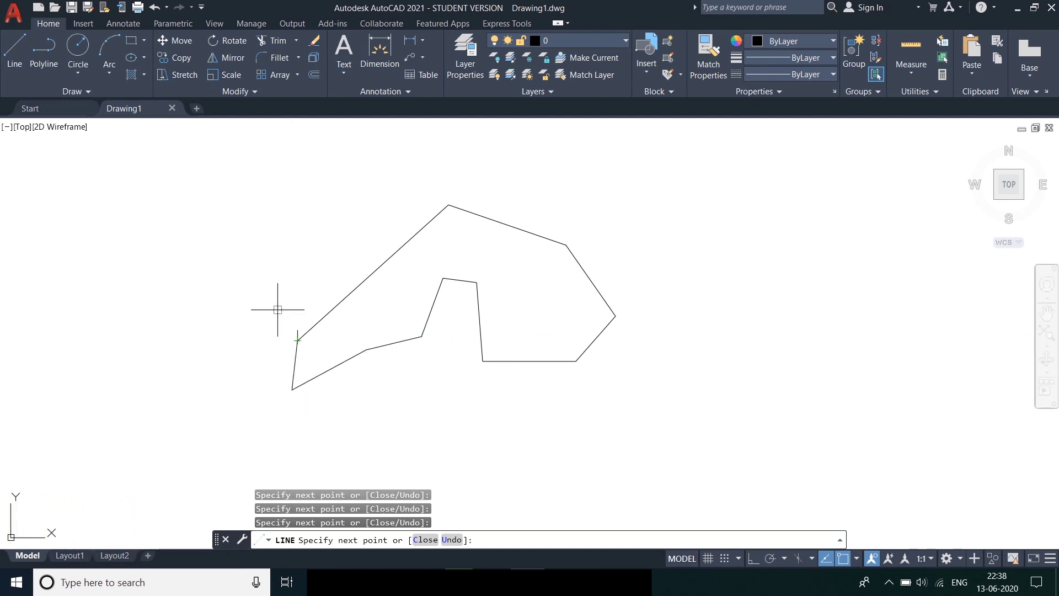
{"action": "left_click", "coordinate": [249, 273]}
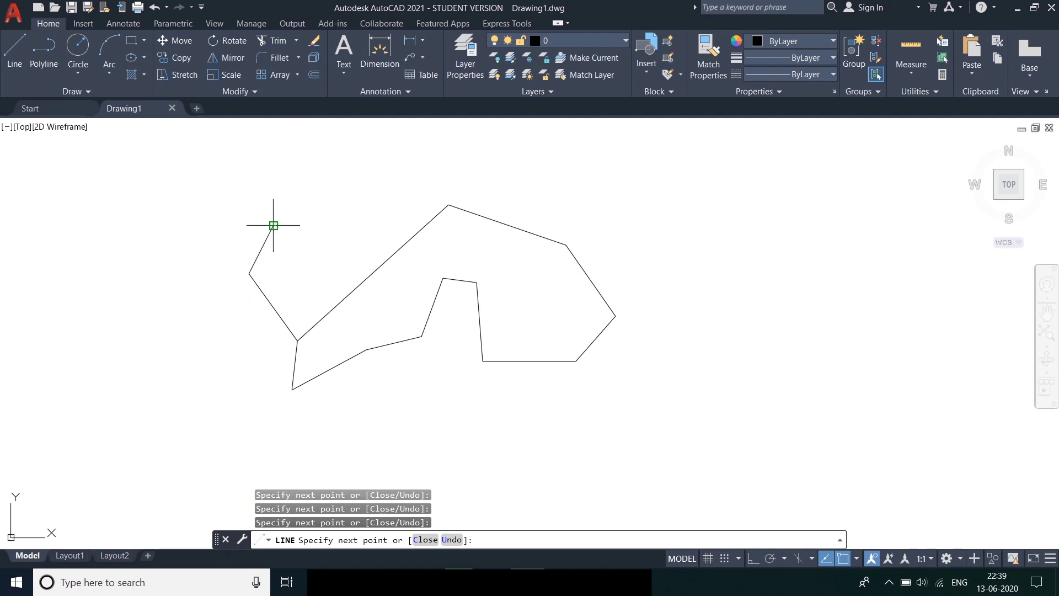
{"action": "left_click", "coordinate": [273, 225]}
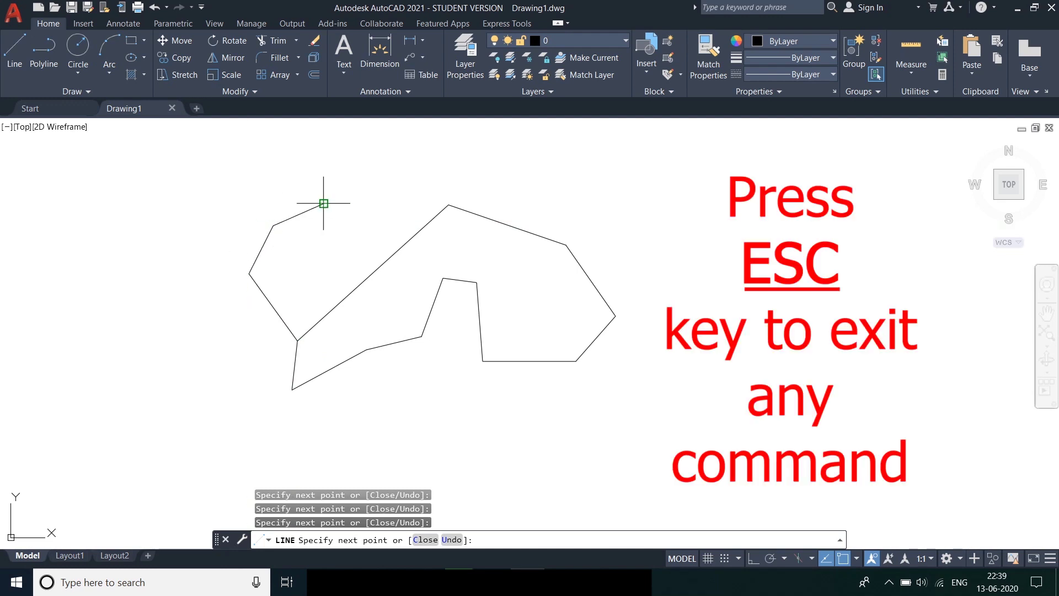
{"action": "key", "text": "Escape"}
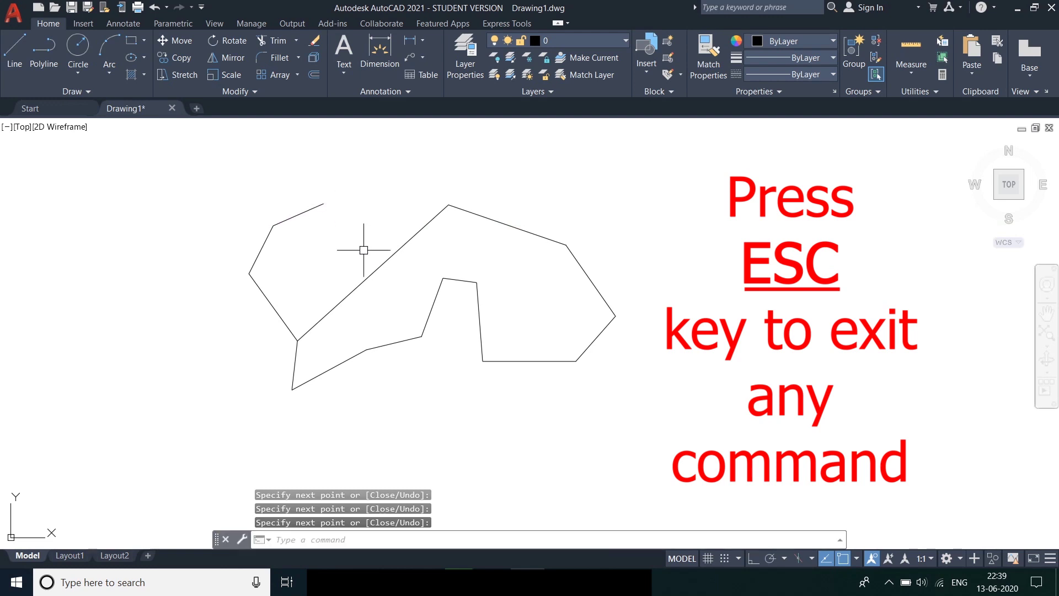
{"action": "mouse_move", "coordinate": [543, 287]}
{"action": "middle_mouse_down"}
{"action": "mouse_move", "coordinate": [406, 277]}
{"action": "mouse_move", "coordinate": [326, 294]}
{"action": "middle_mouse_up"}
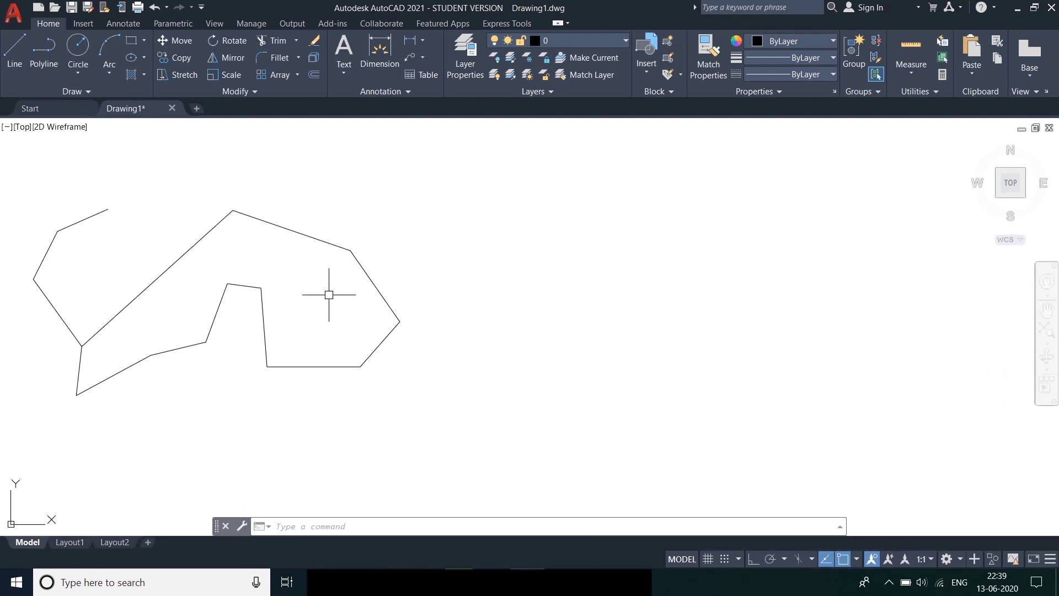
Start a new line at a picked point and draw a 20-unit segment, then a 200-unit one
{"action": "type", "text": "l"}
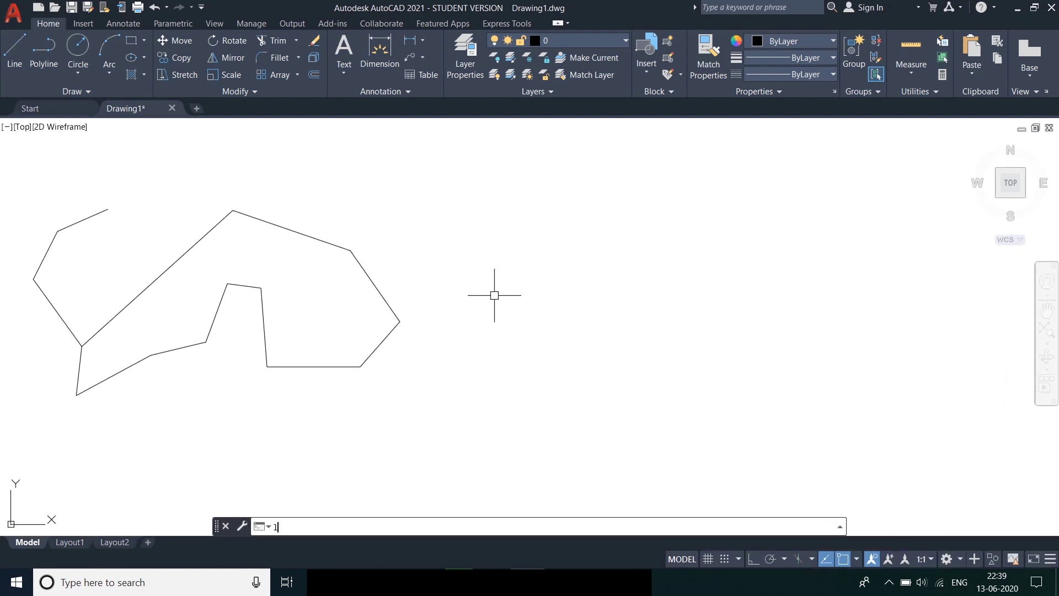
{"action": "key", "text": "Return"}
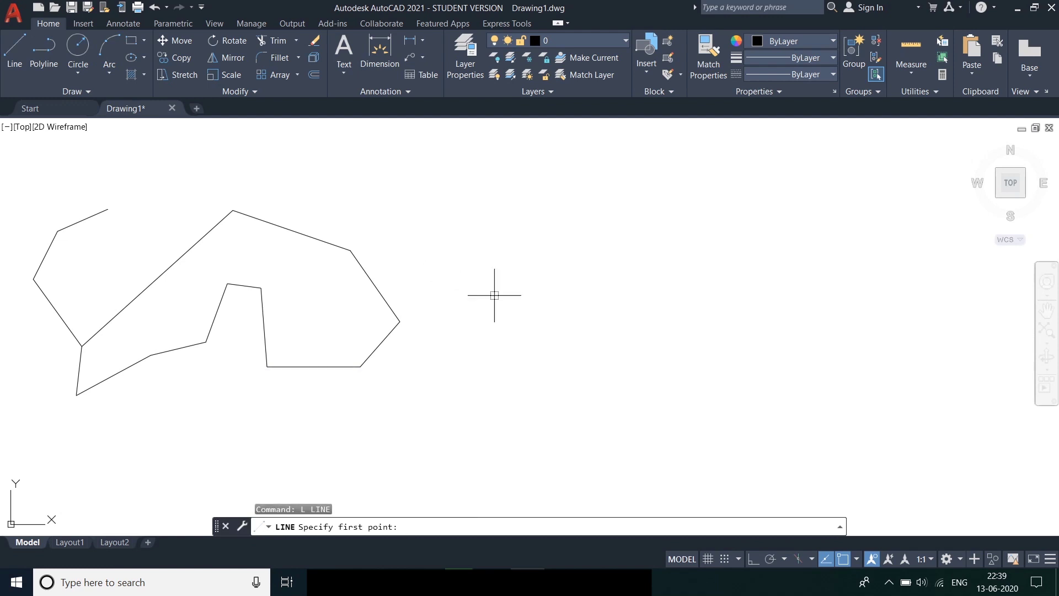
{"action": "left_click", "coordinate": [501, 240]}
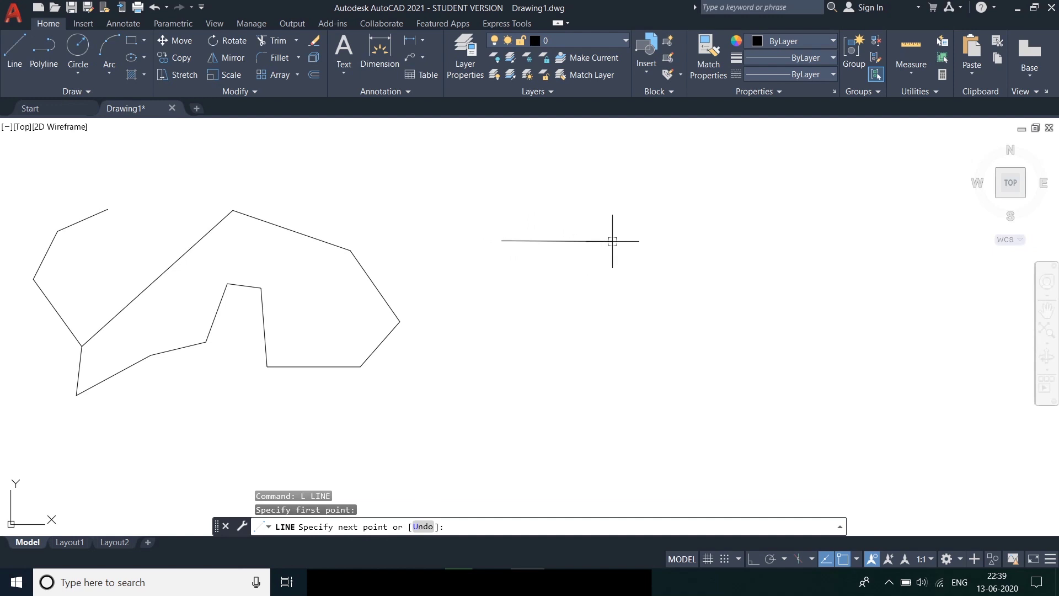
{"action": "type", "text": "20"}
{"action": "key", "text": "Return"}
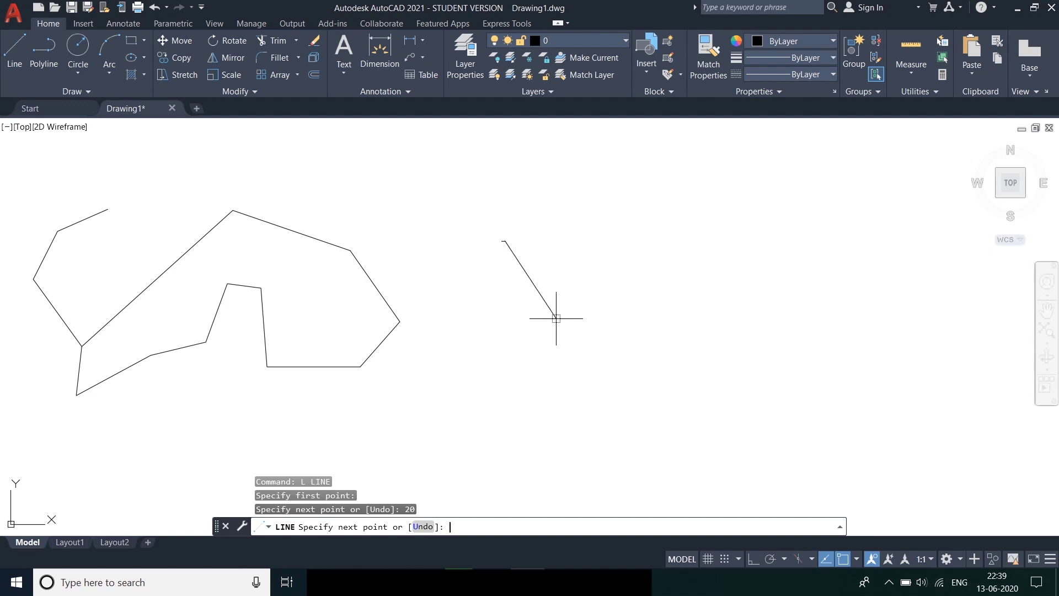
{"action": "key", "text": "Return"}
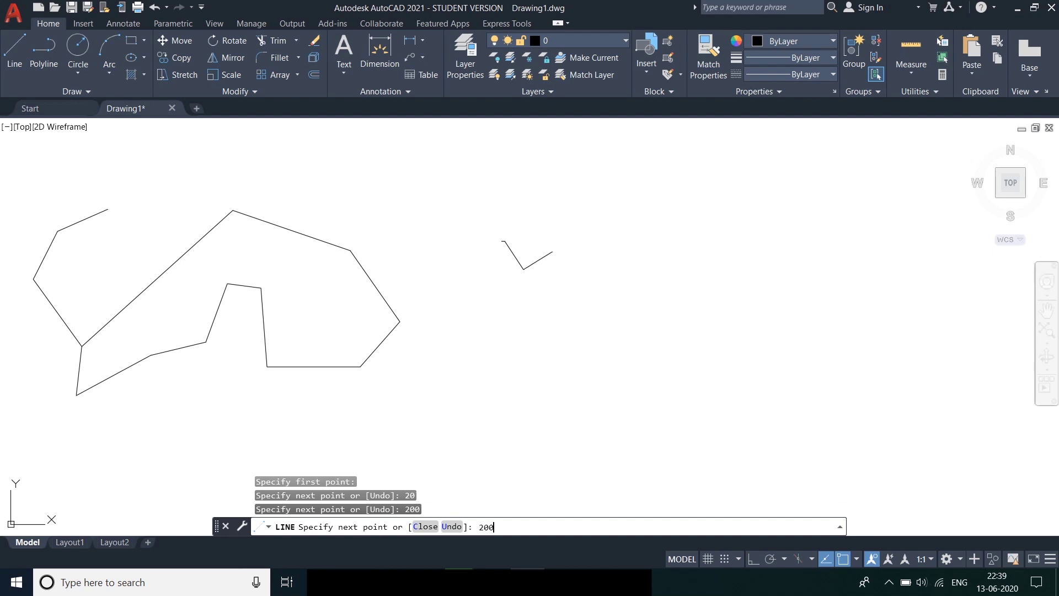
Add two more 200-unit segments and a 500-unit segment, then end the line
{"action": "type", "text": "200"}
{"action": "key", "text": "Return"}
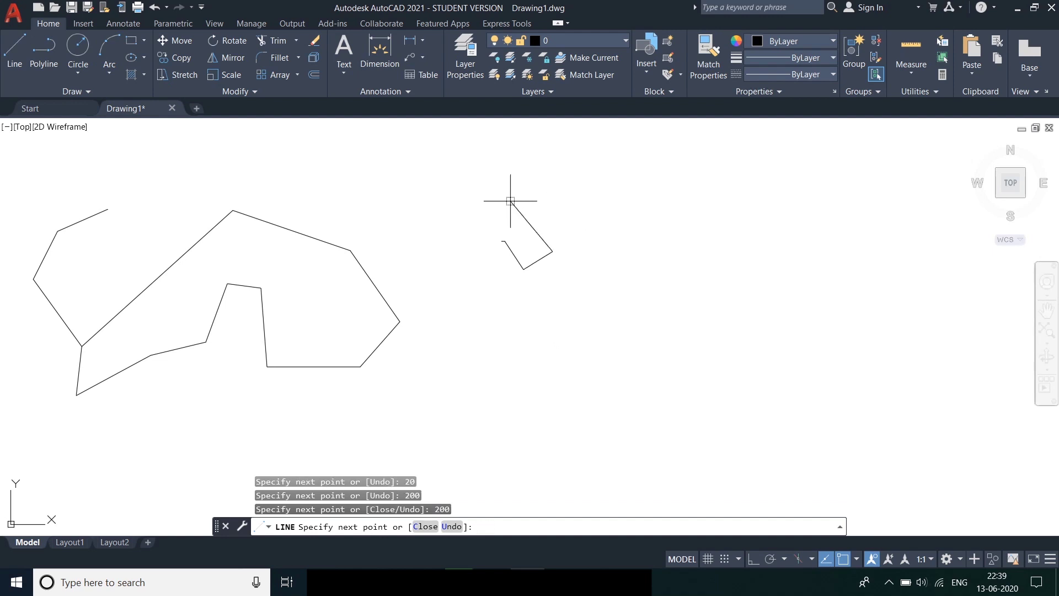
{"action": "type", "text": "200"}
{"action": "key", "text": "Return"}
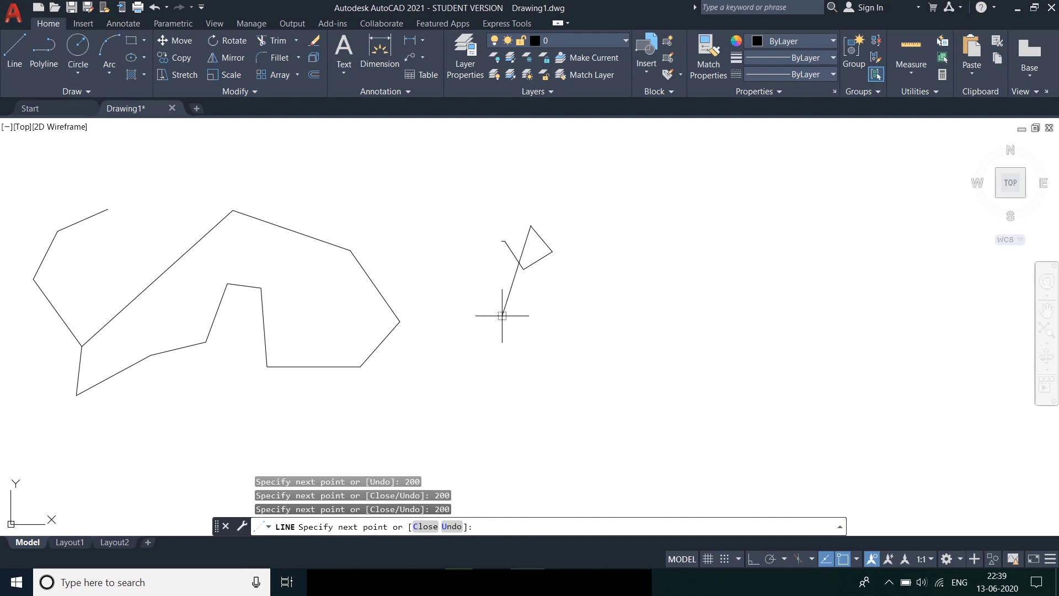
{"action": "type", "text": "500"}
{"action": "key", "text": "Return"}
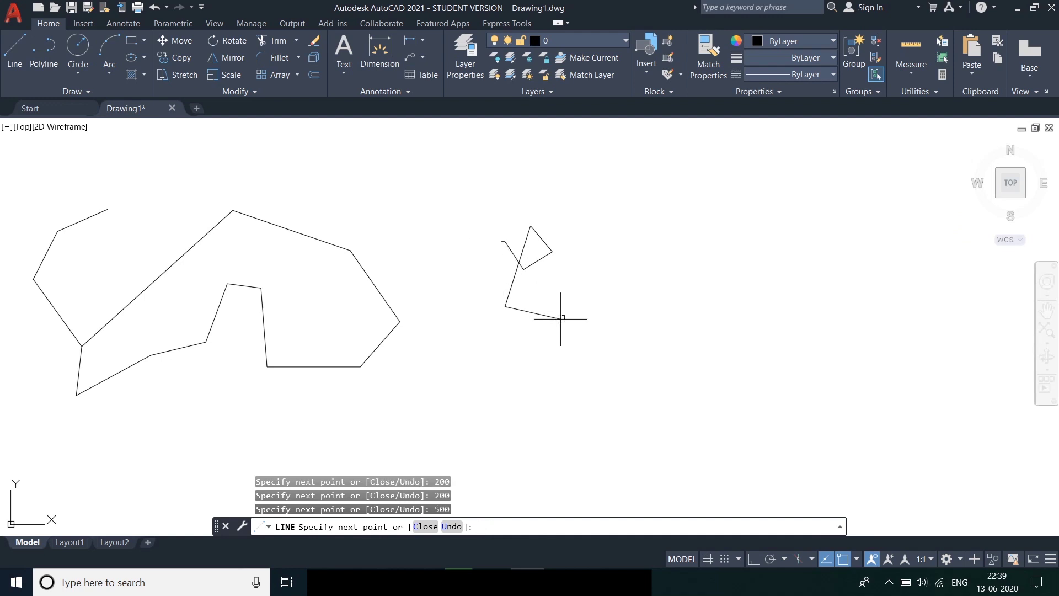
{"action": "key", "text": "Escape"}
{"action": "mouse_move", "coordinate": [618, 326]}
{"action": "middle_mouse_down"}
{"action": "mouse_move", "coordinate": [454, 326]}
{"action": "mouse_move", "coordinate": [336, 348]}
{"action": "middle_mouse_up"}
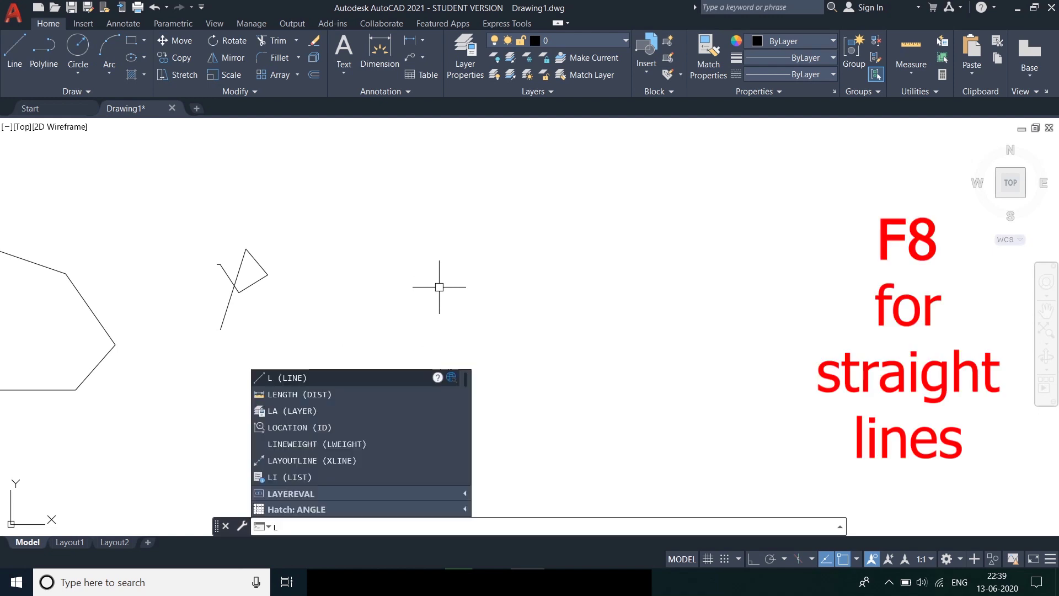
Start a new line at a fresh point beside the second figure, toggling Ortho on and back off
{"action": "key", "text": "Return"}
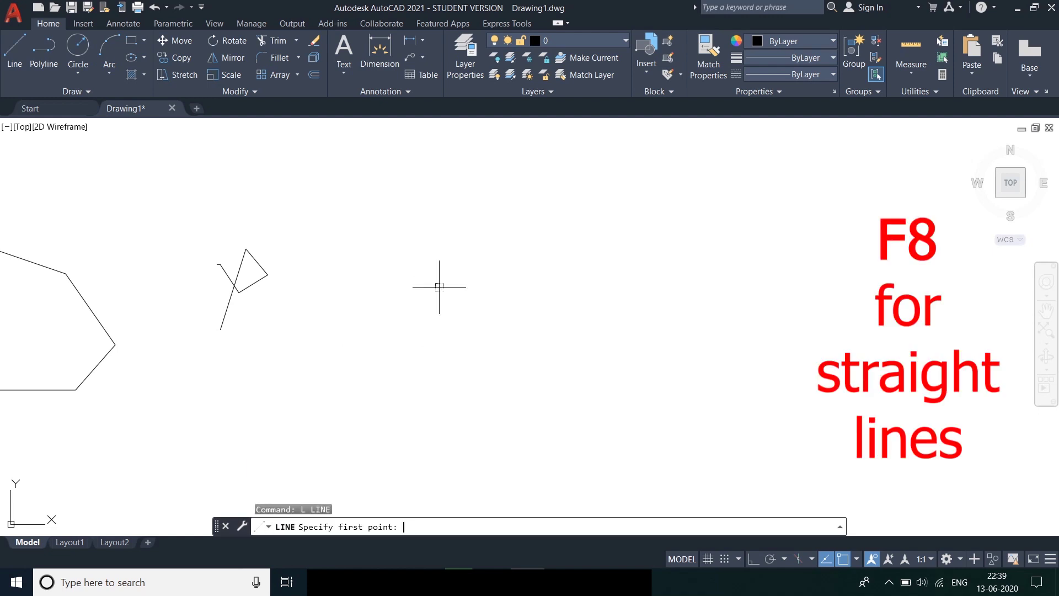
{"action": "left_click", "coordinate": [414, 242]}
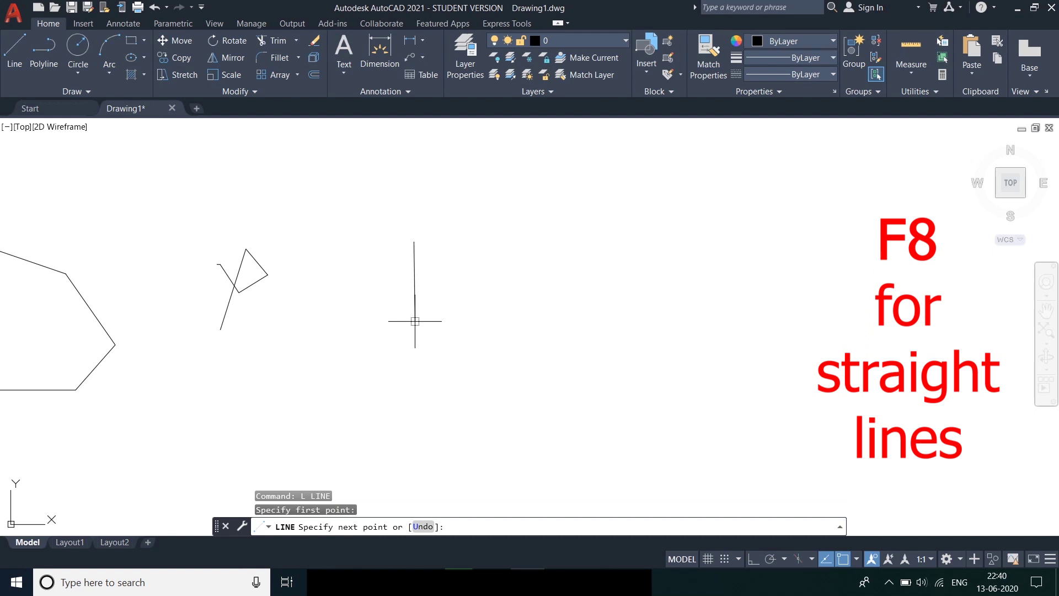
{"action": "key", "text": "F8"}
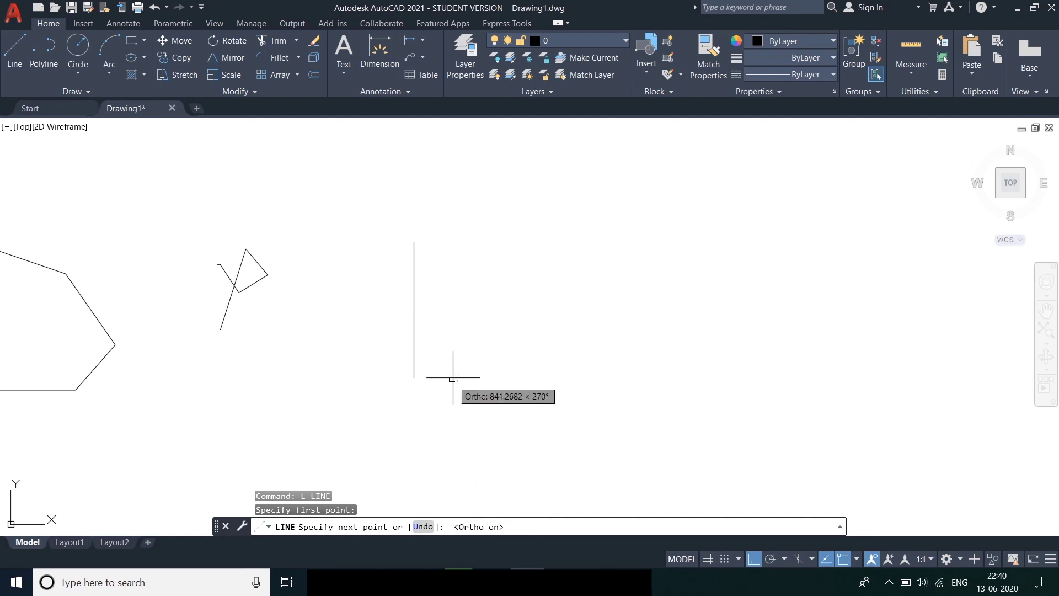
{"action": "middle_click_drag", "start_coordinate": [428, 238], "coordinate": [467, 294]}
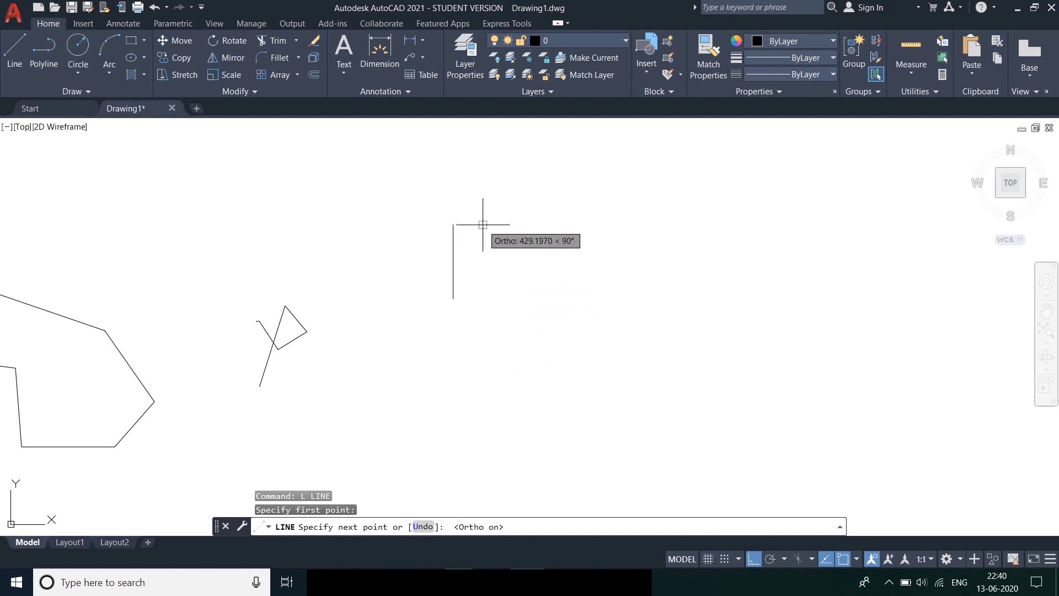
{"action": "key", "text": "F8"}
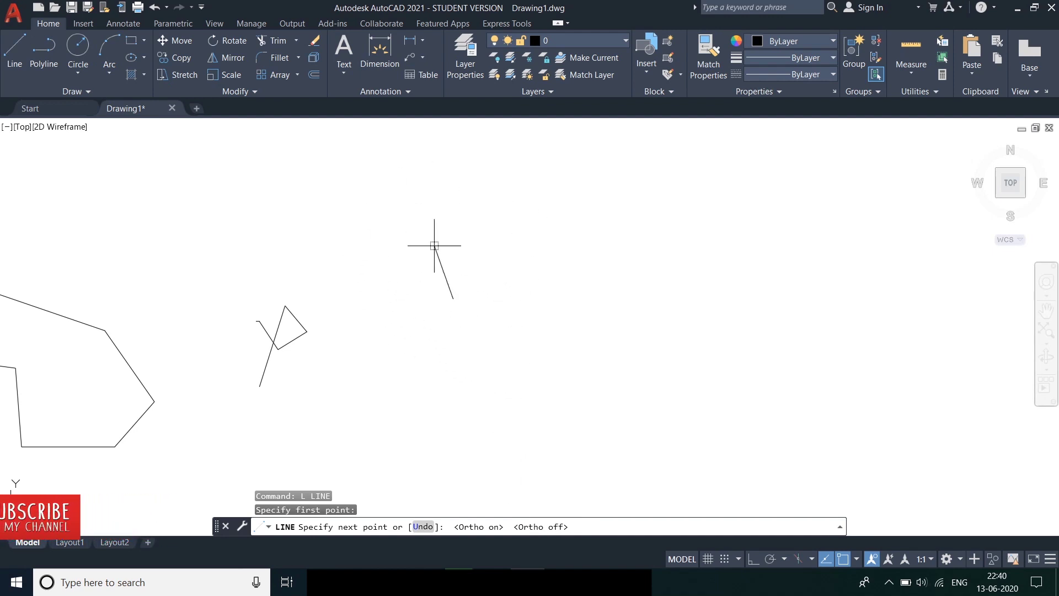
With Ortho on, draw a square with four 200-unit sides and end the line
{"action": "key", "text": "F8"}
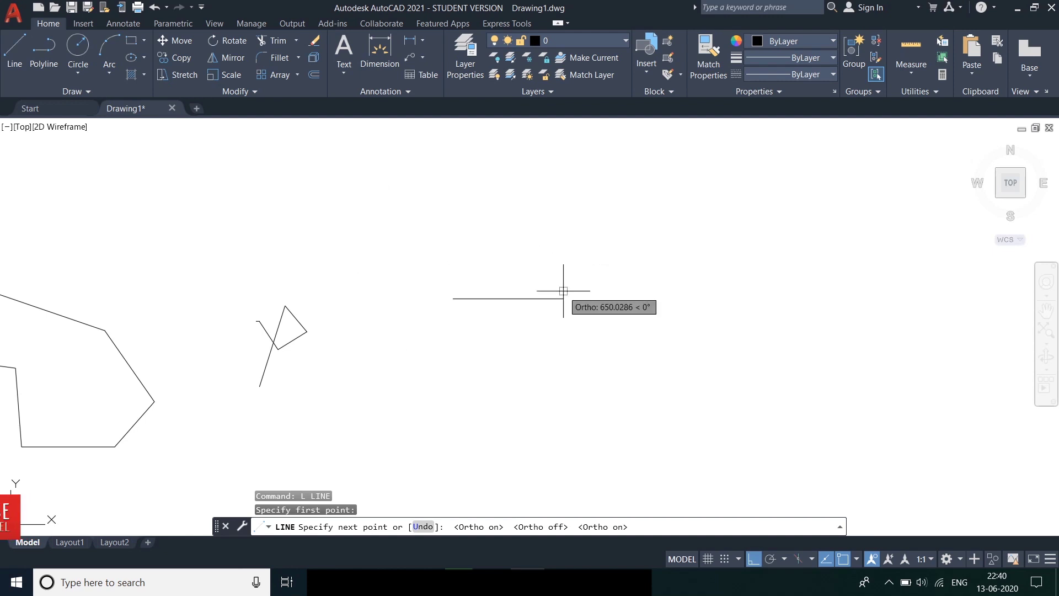
{"action": "type", "text": "200"}
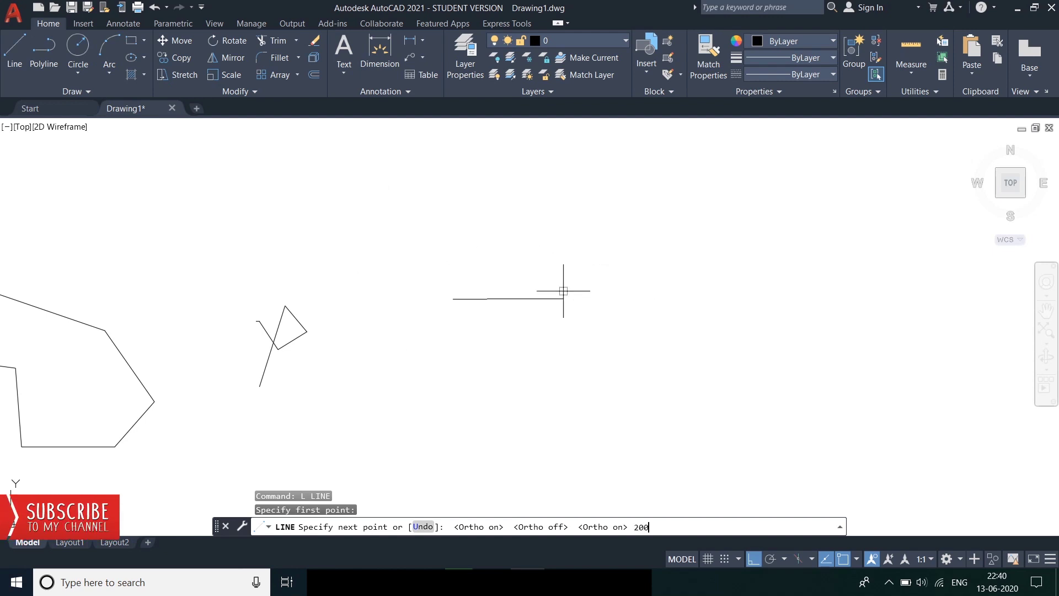
{"action": "key", "text": "Return"}
{"action": "scroll", "coordinate": [476, 319], "scroll_direction": "up", "scroll_amount": 2}
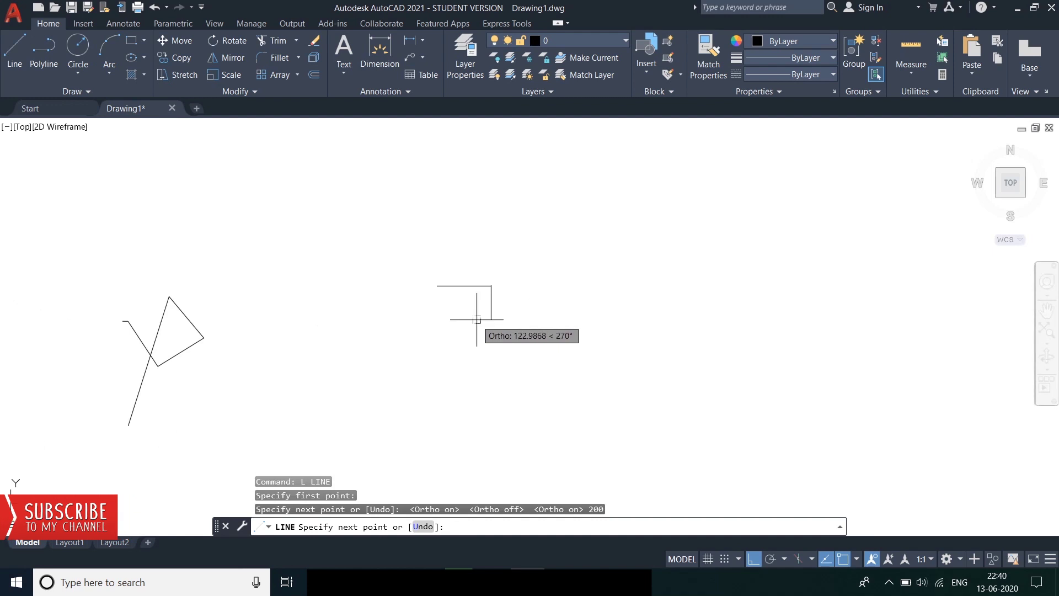
{"action": "scroll", "coordinate": [479, 314], "scroll_direction": "up", "scroll_amount": 3}
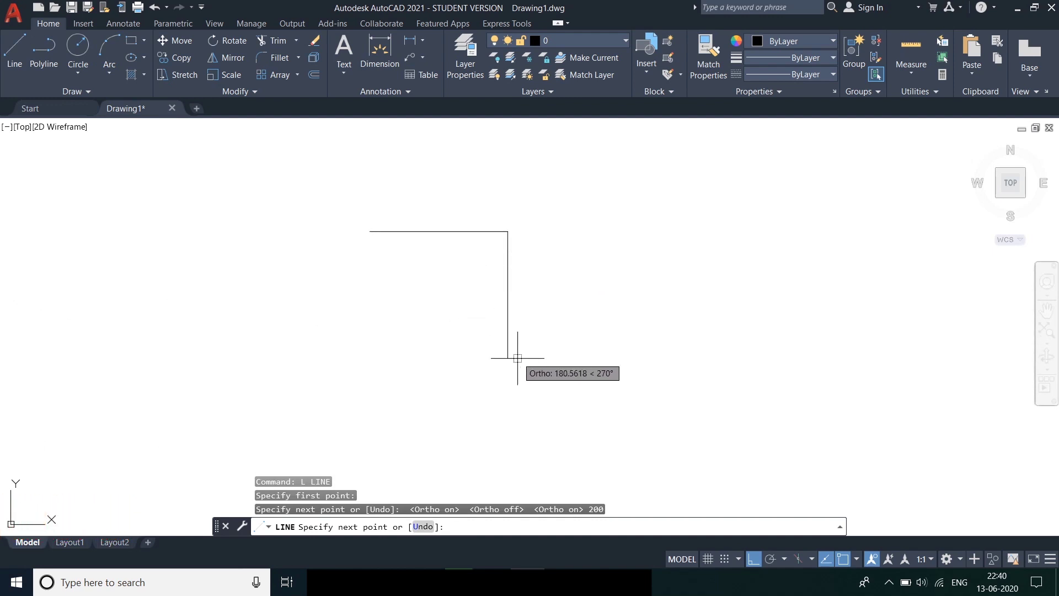
{"action": "type", "text": "200"}
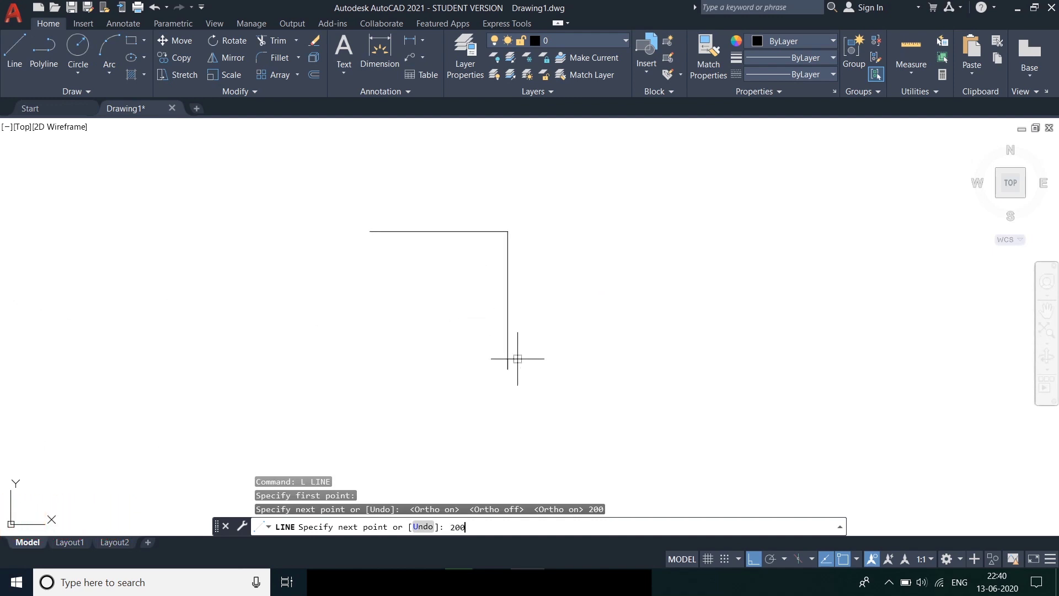
{"action": "key", "text": "Return"}
{"action": "type", "text": "200"}
{"action": "key", "text": "Return"}
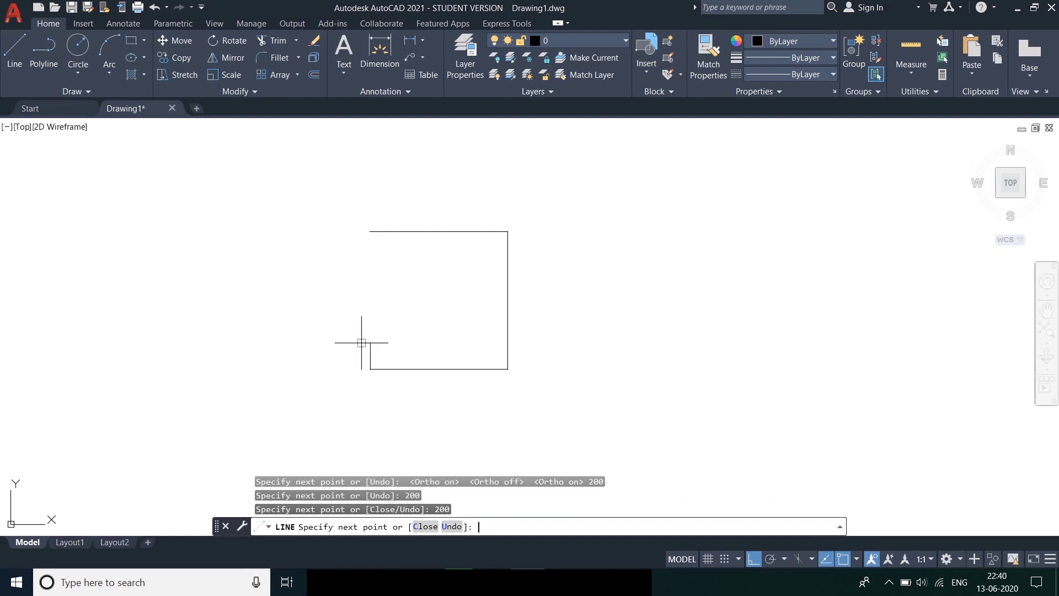
{"action": "type", "text": "200"}
{"action": "key", "text": "Return"}
{"action": "key", "text": "Escape"}
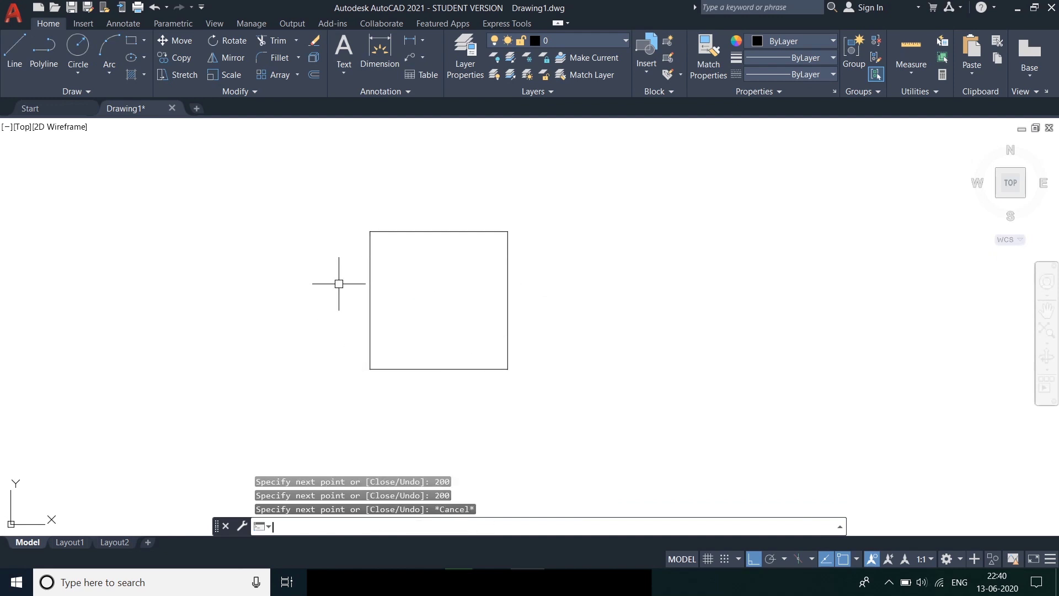
{"action": "middle_click_drag", "start_coordinate": [550, 305], "coordinate": [302, 298]}
Draw a right triangle with two 300-unit legs, closing it back at its first corner
{"action": "type", "text": "1"}
{"action": "key", "text": "Return"}
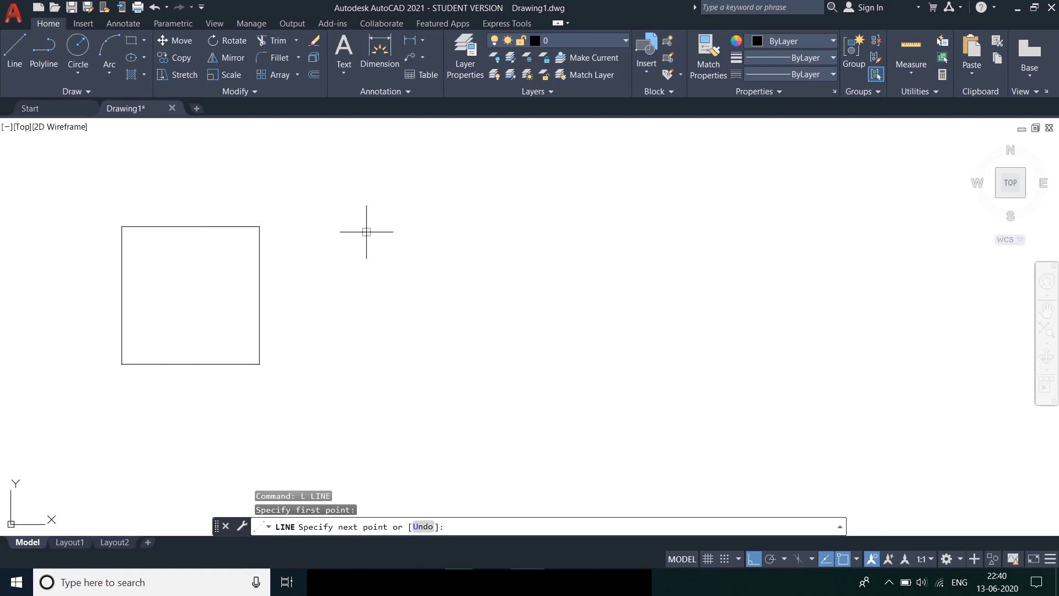
{"action": "left_click", "coordinate": [367, 231]}
{"action": "type", "text": "300"}
{"action": "key", "text": "Return"}
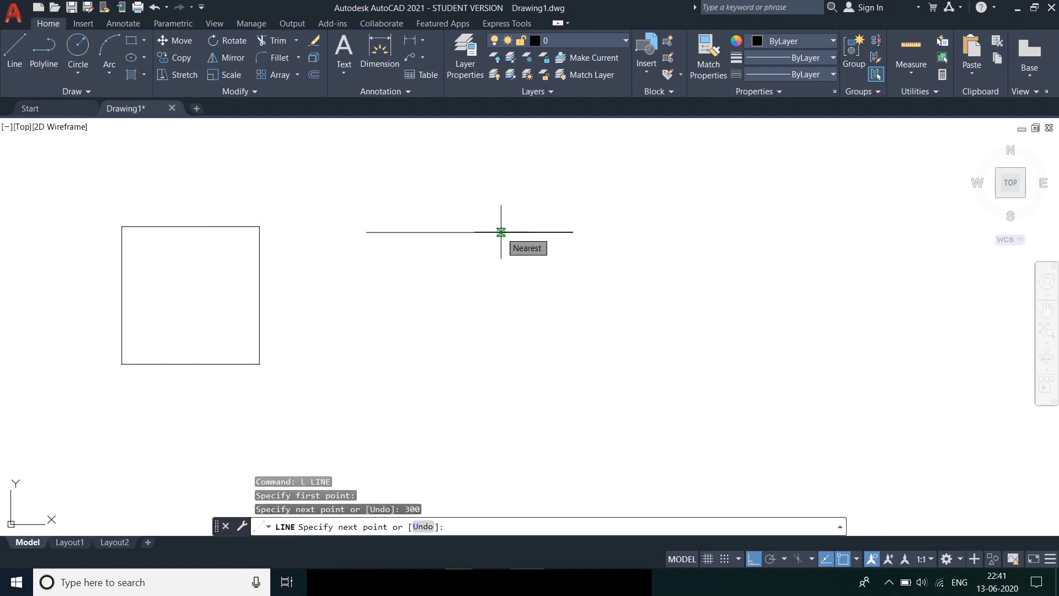
{"action": "type", "text": "300"}
{"action": "key", "text": "Return"}
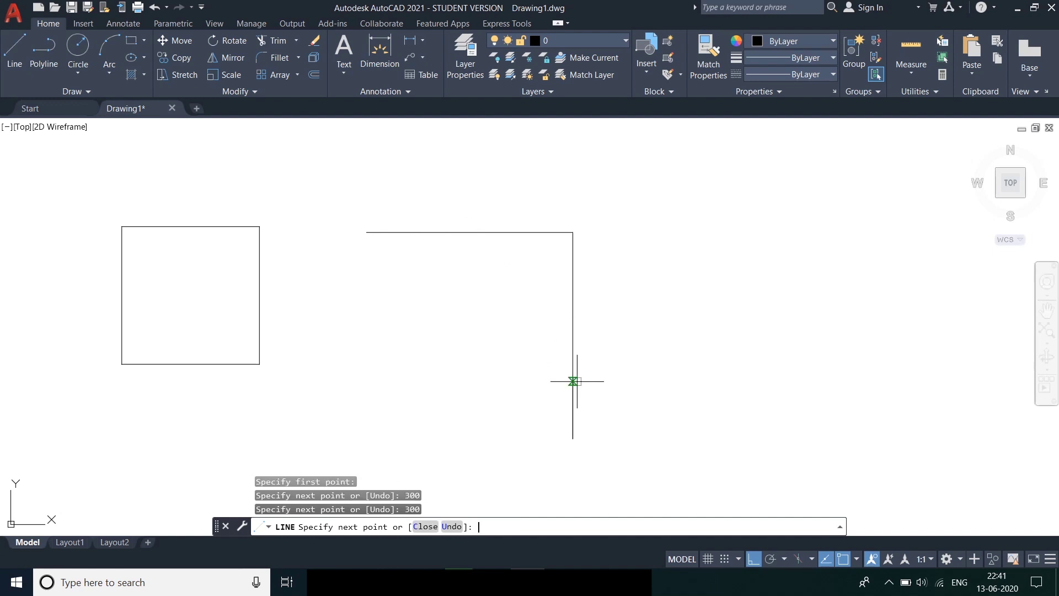
{"action": "left_click", "coordinate": [367, 232]}
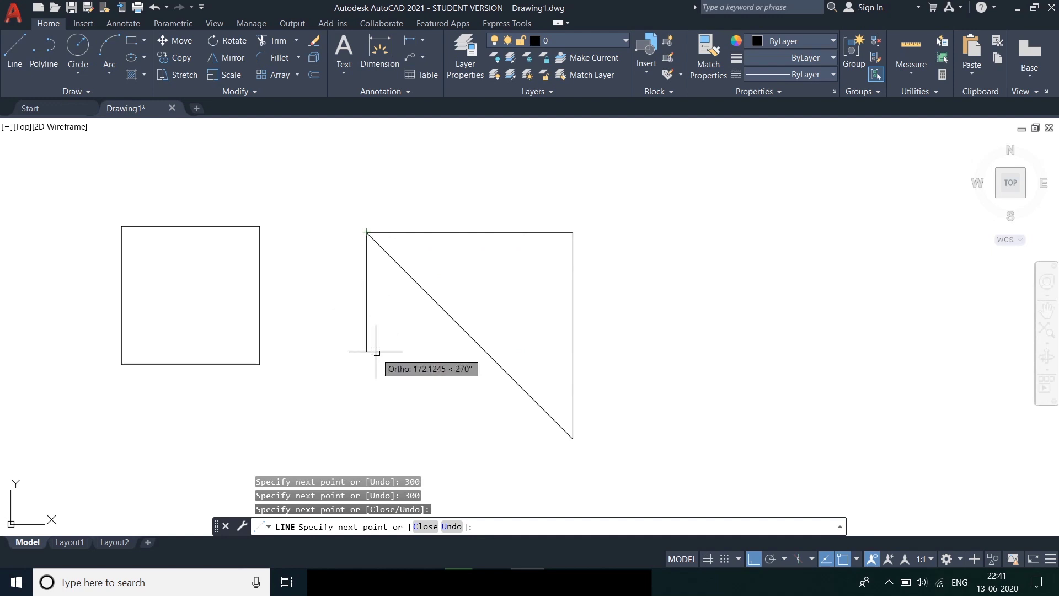
{"action": "key", "text": "Escape"}
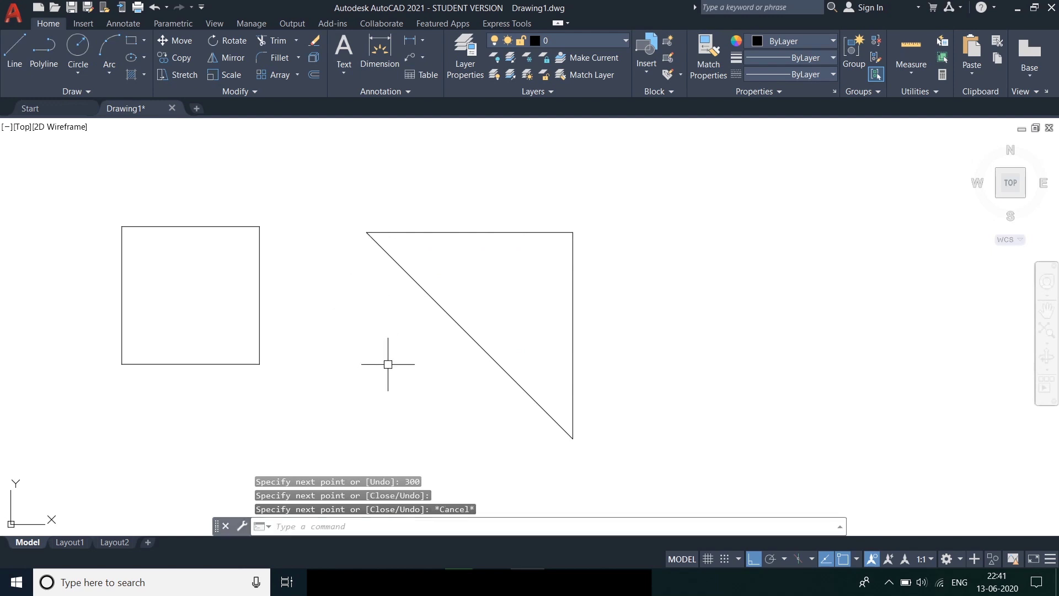
Zoom out and pan so the freehand figures, square and triangle all fit in view
{"action": "scroll", "coordinate": [379, 359], "scroll_direction": "down", "scroll_amount": 6}
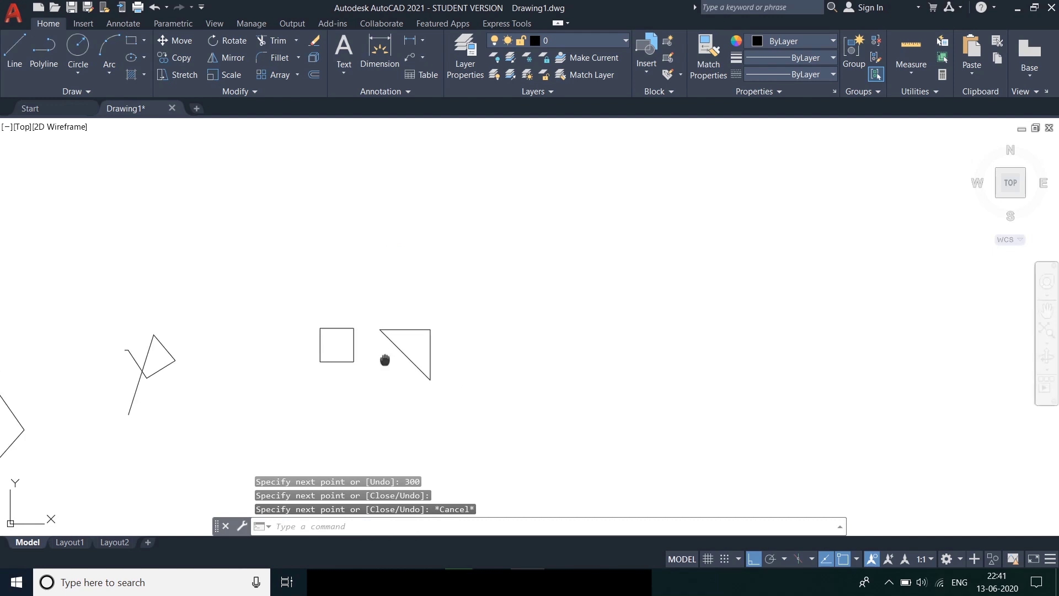
{"action": "middle_click_drag", "start_coordinate": [386, 361], "coordinate": [778, 278]}
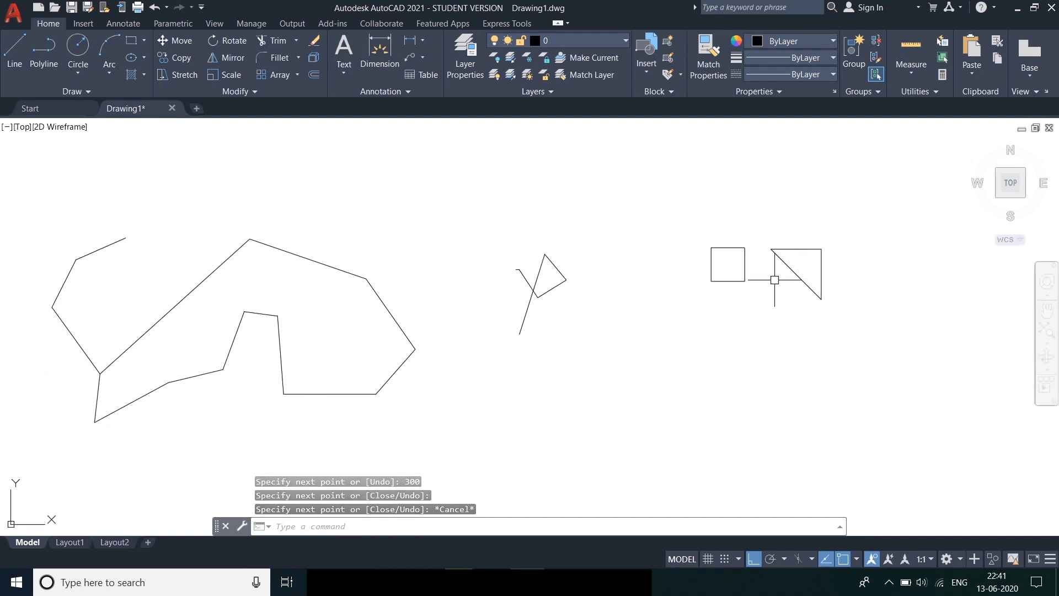